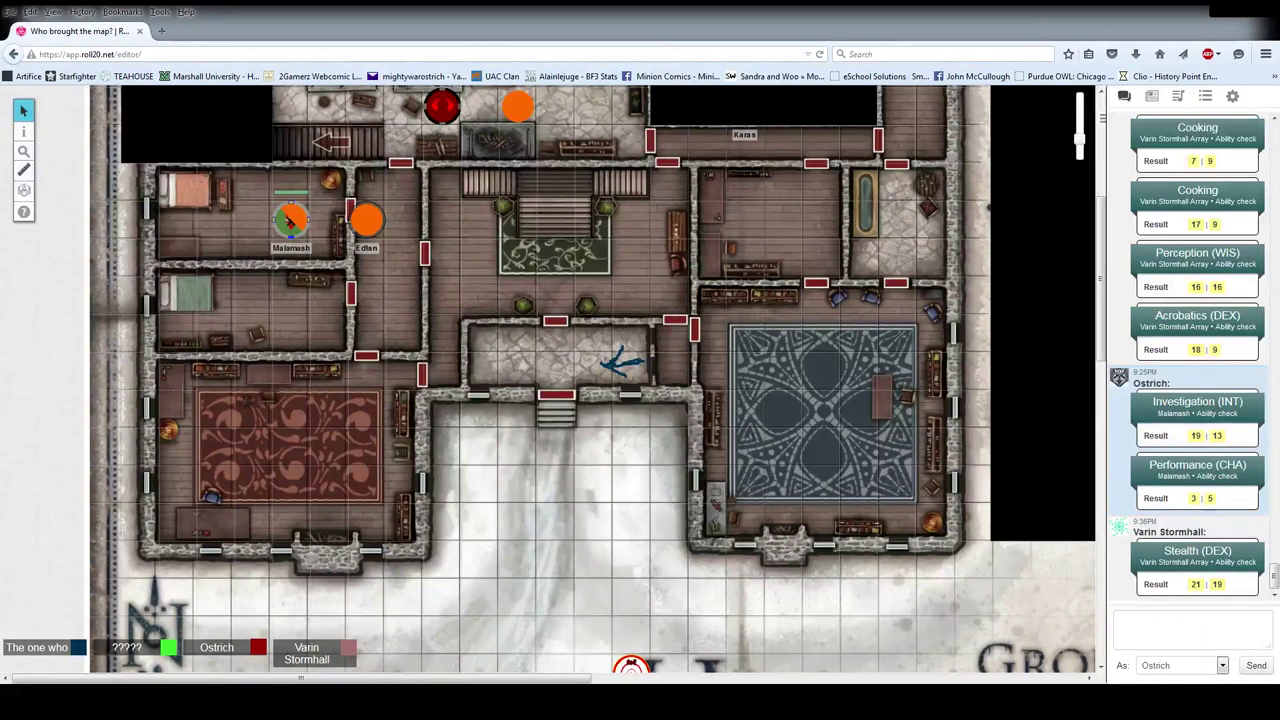
scroll(547, 257, "up", 3)
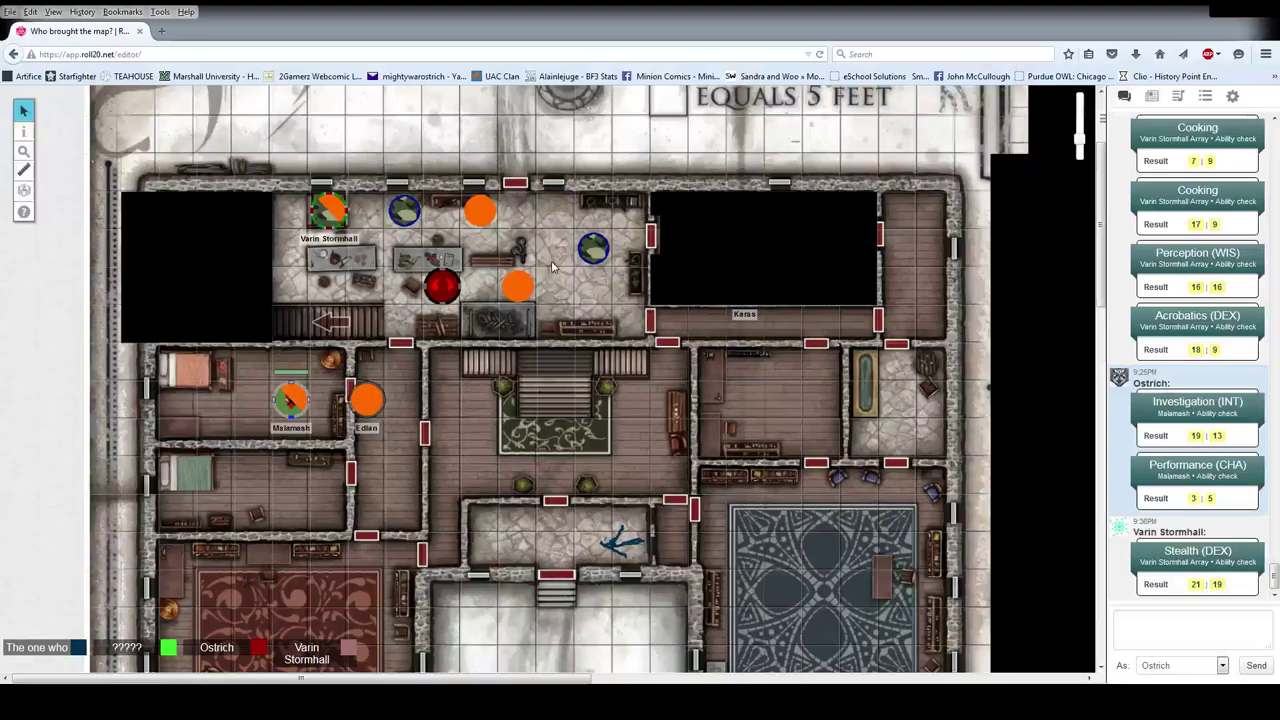
scroll(547, 257, "up", 3)
scroll(422, 390, "down", 3)
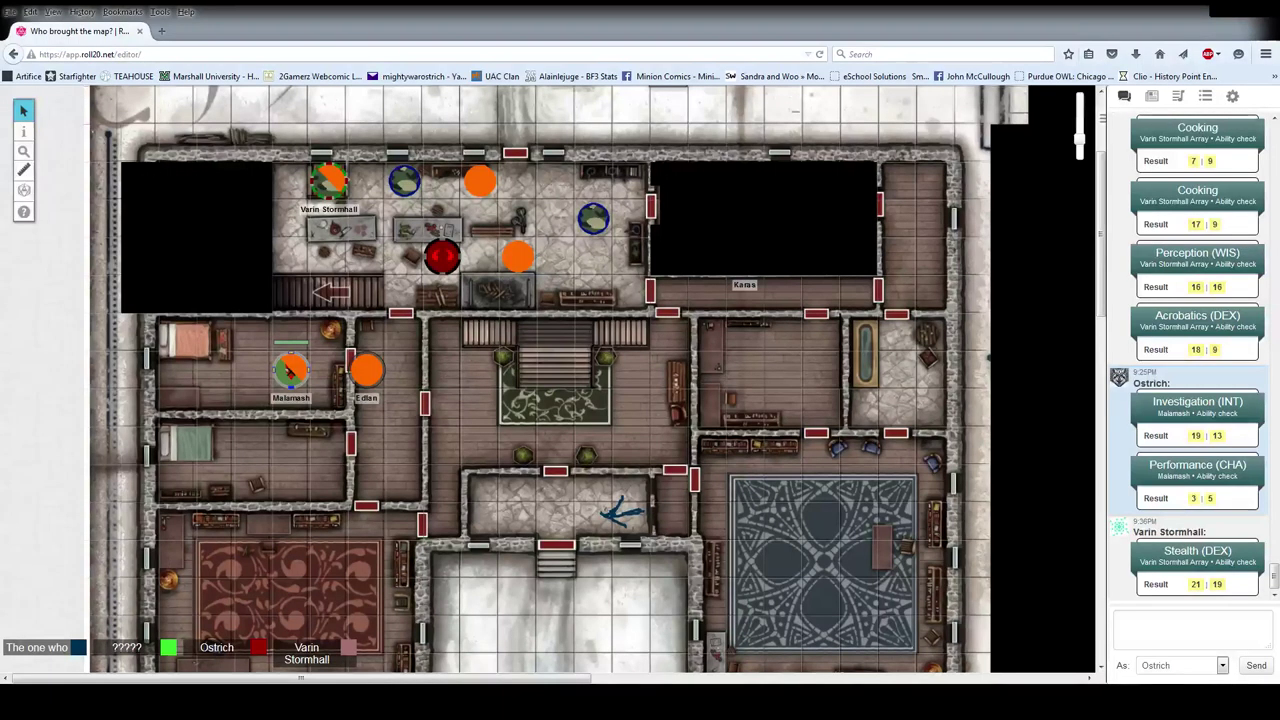
scroll(662, 511, "up", 3)
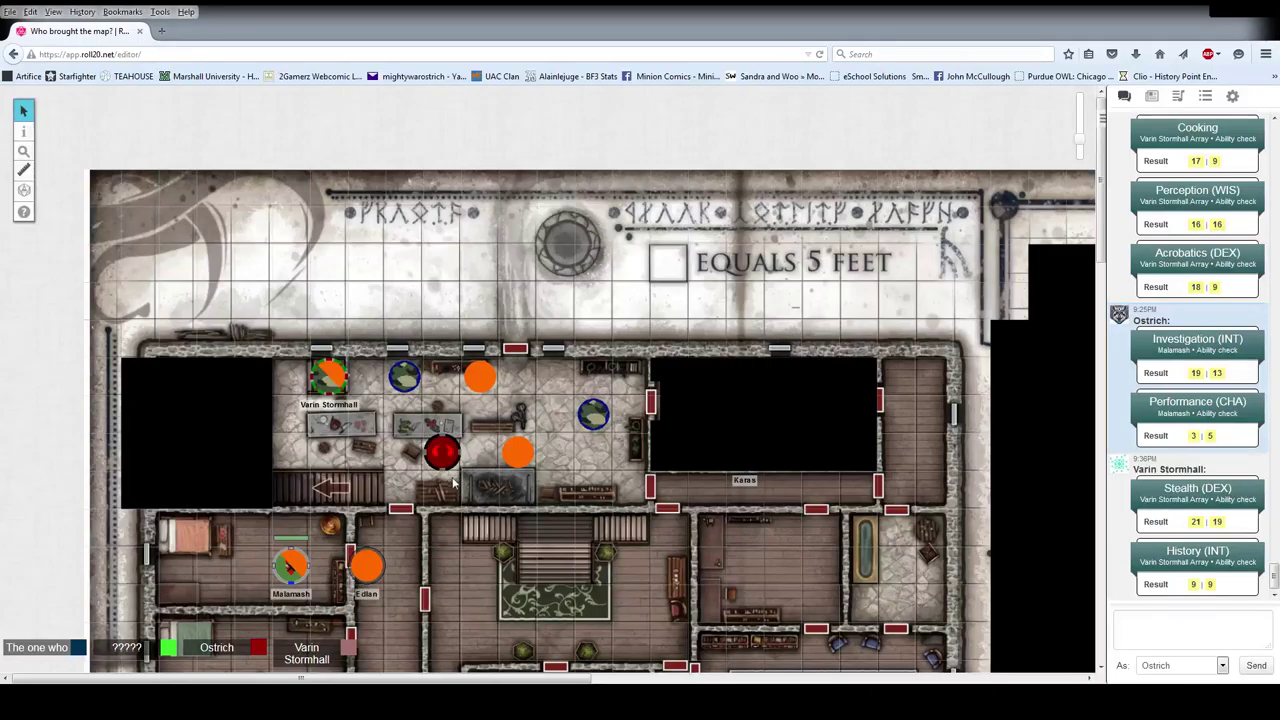
mouse_move(437, 678)
left_mouse_down()
mouse_move(654, 680)
mouse_move(369, 680)
left_mouse_up()
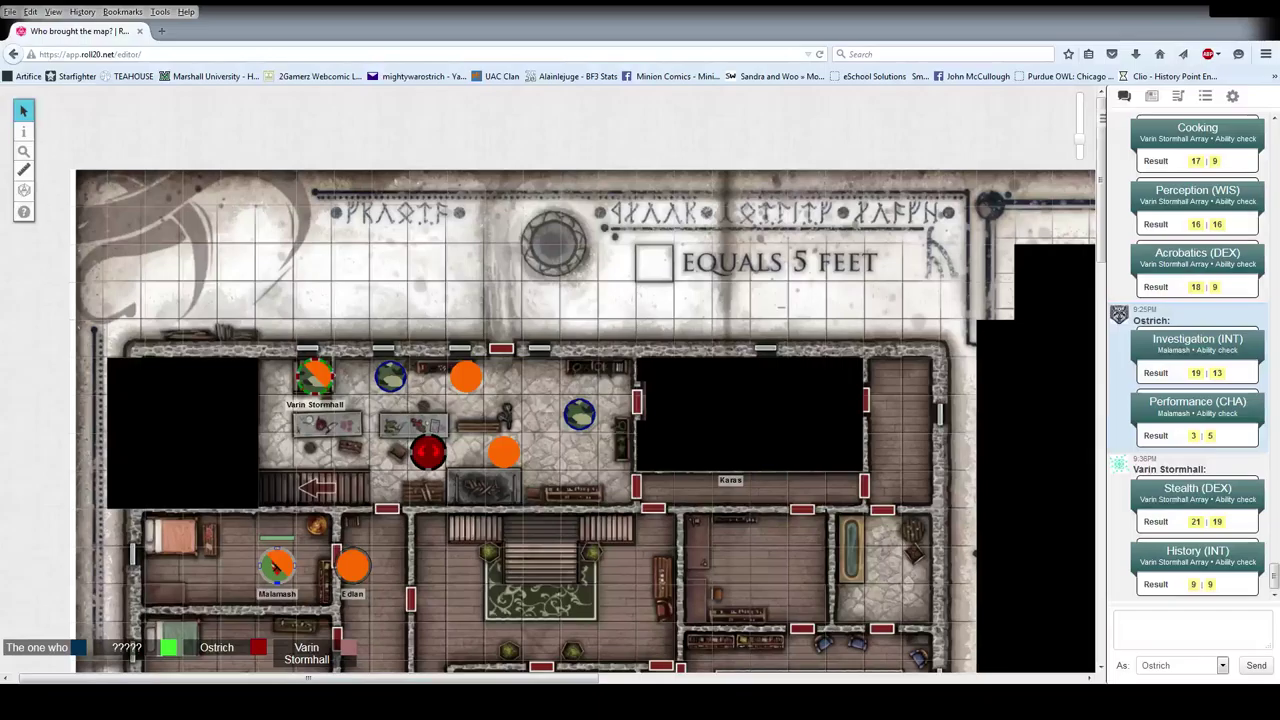